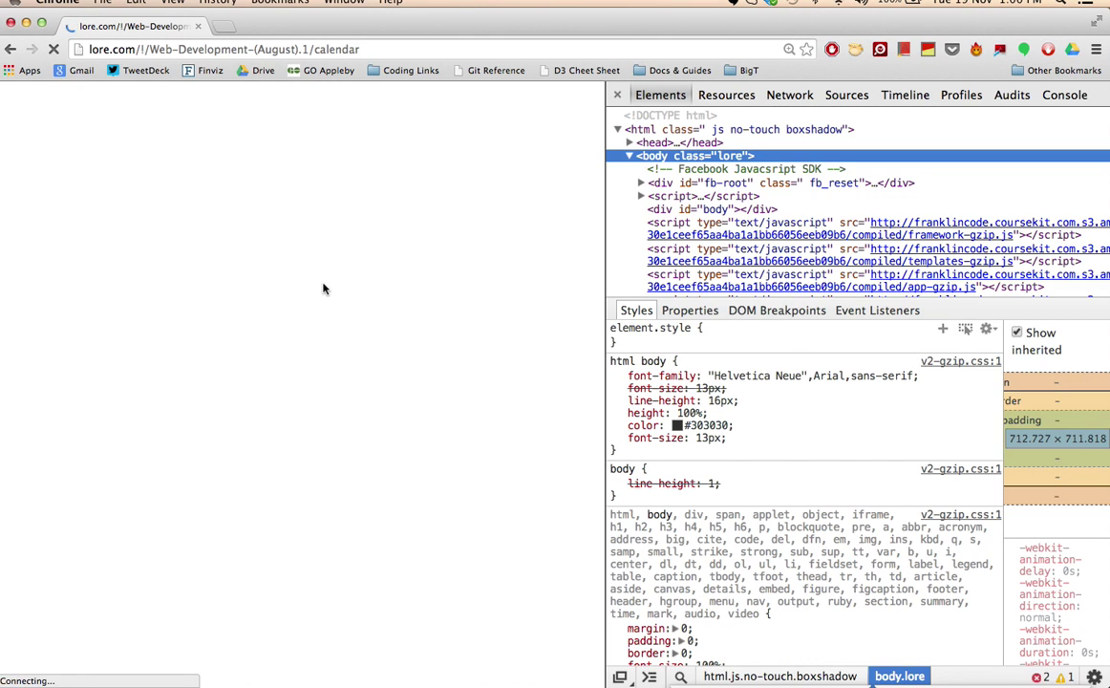
# - Back in Chrome, show past events on the Lore calendar and scroll to the September 19–26 assignments
pyautogui.press('super+Tab')
pyautogui.press('super+Tab')
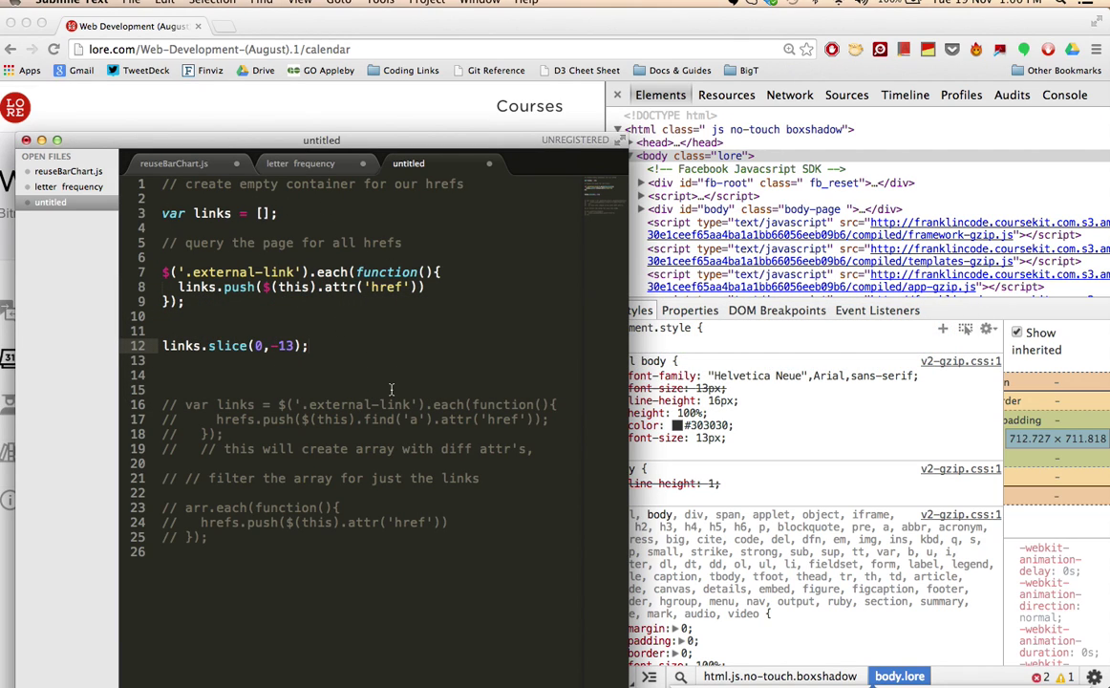
pyautogui.press('super+Tab')
pyautogui.click(275, 105)
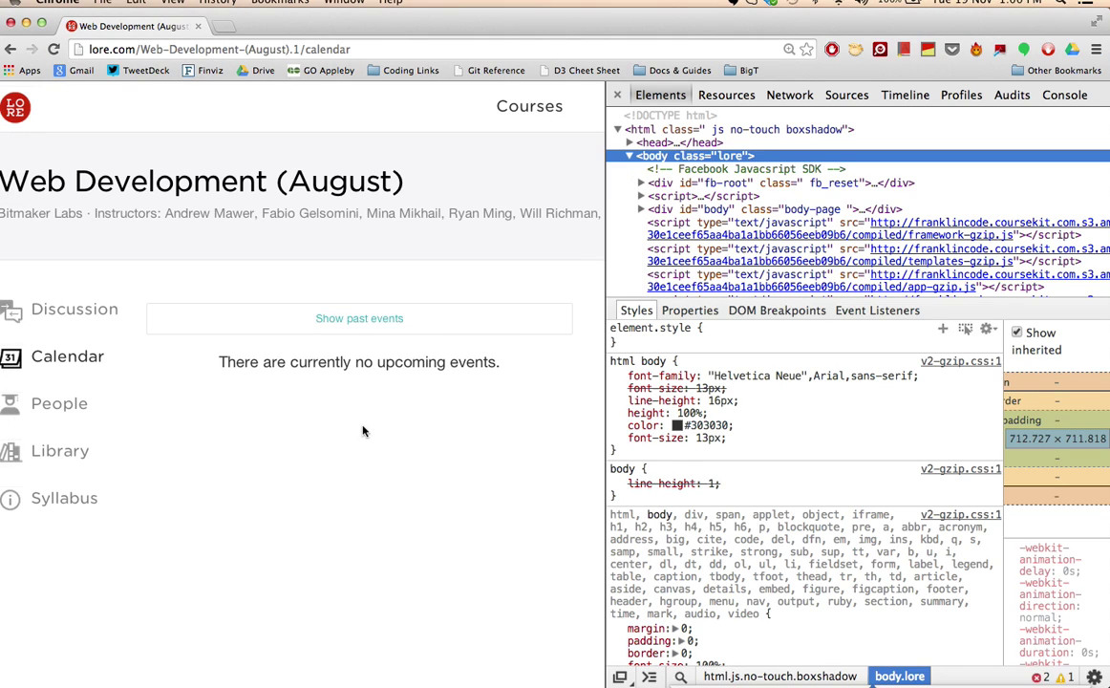
pyautogui.click(330, 322)
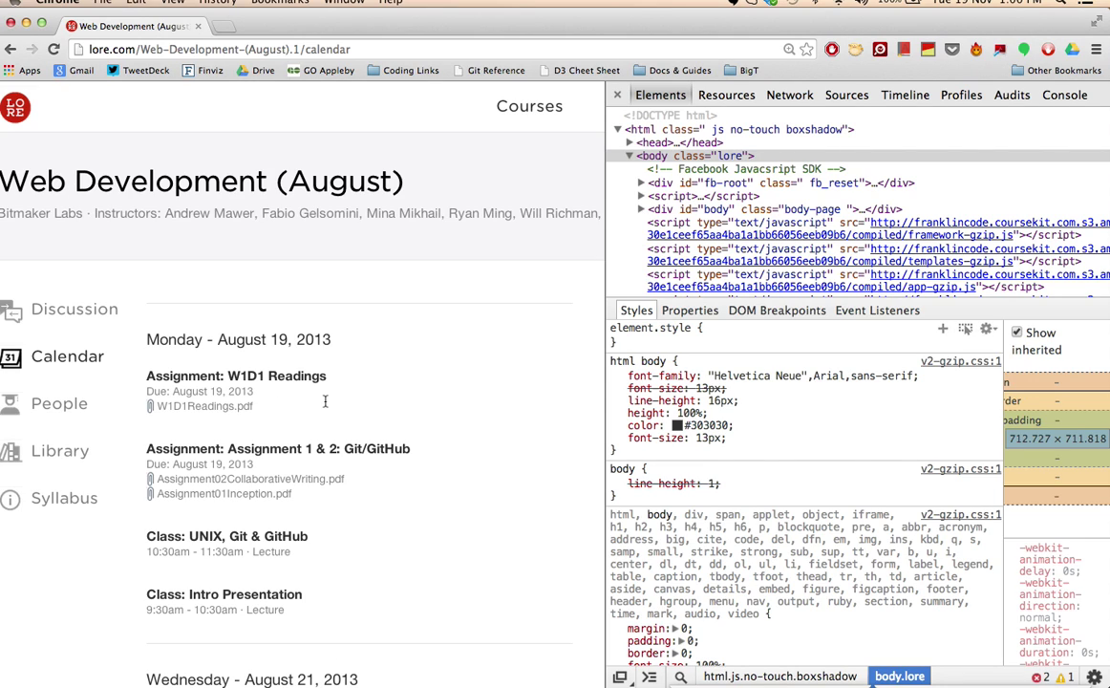
pyautogui.scroll(-15, 425, 384)
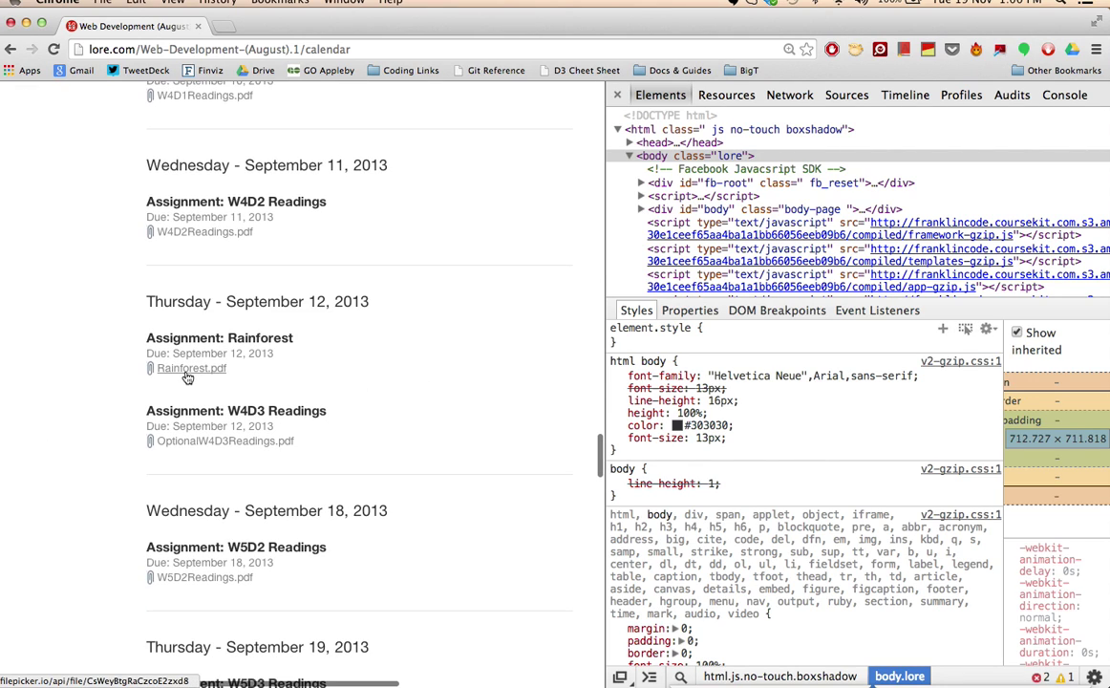
pyautogui.scroll(-5, 400, 377)
pyautogui.scroll(-5, 399, 377)
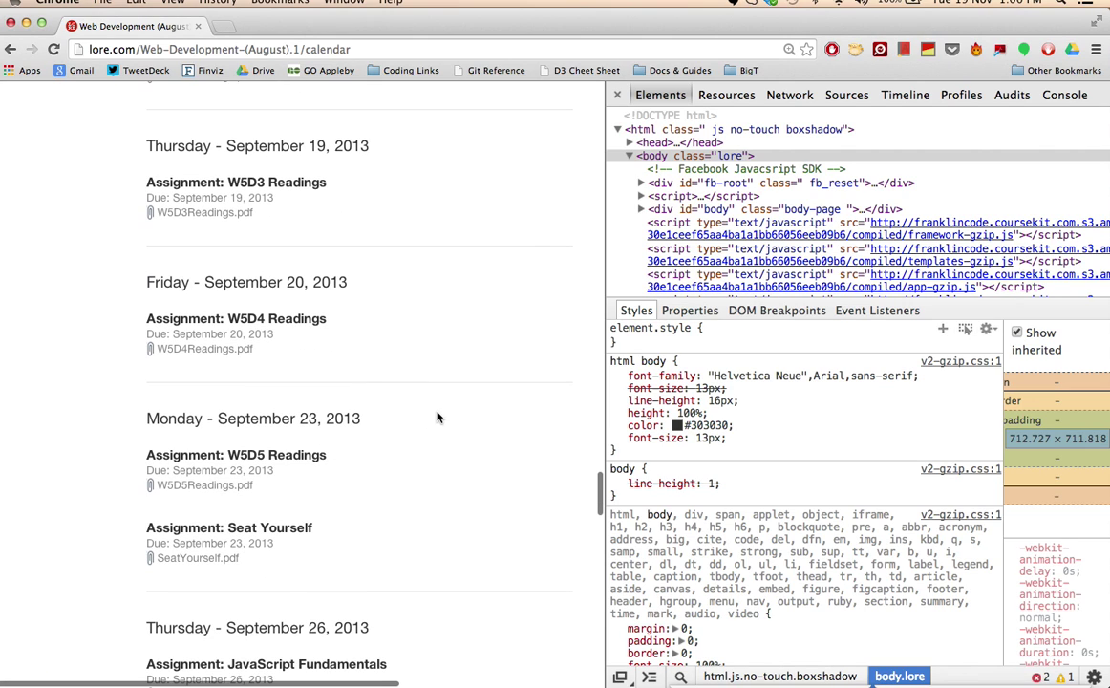
pyautogui.click(184, 487)
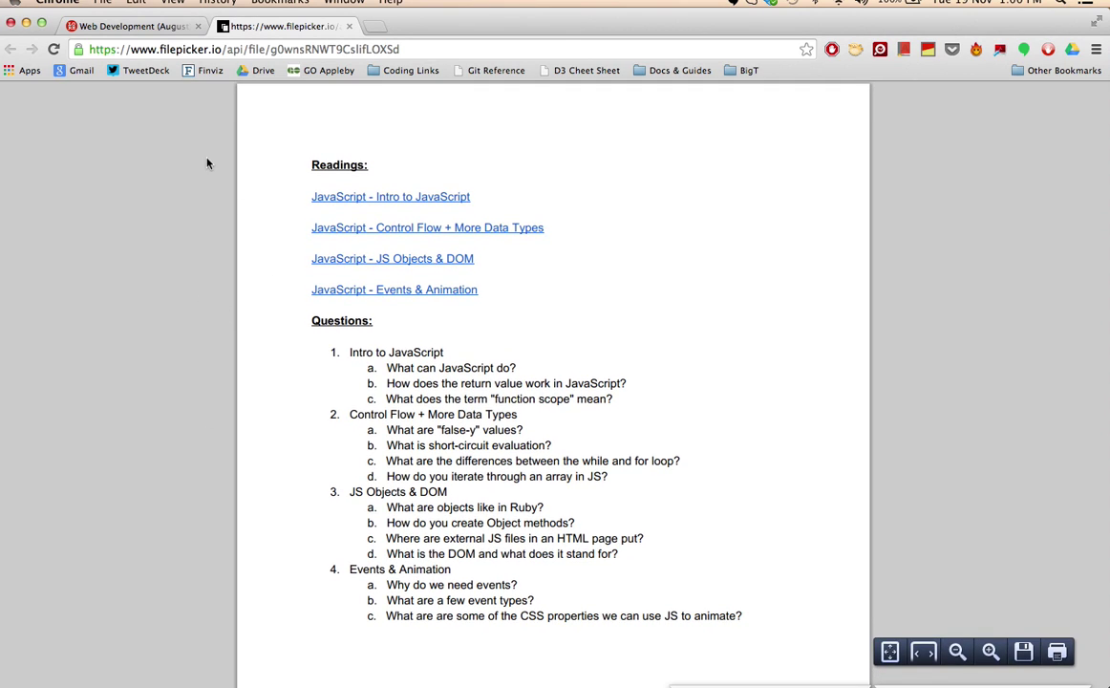
pyautogui.press('super+w')
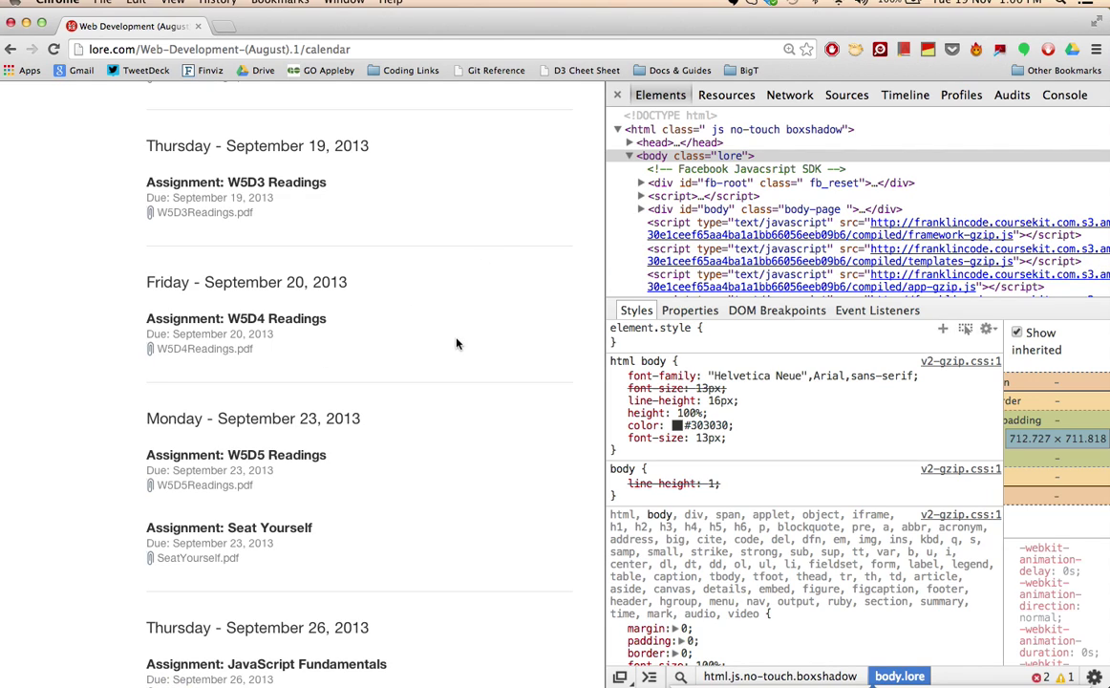
pyautogui.press('super+shift+c')
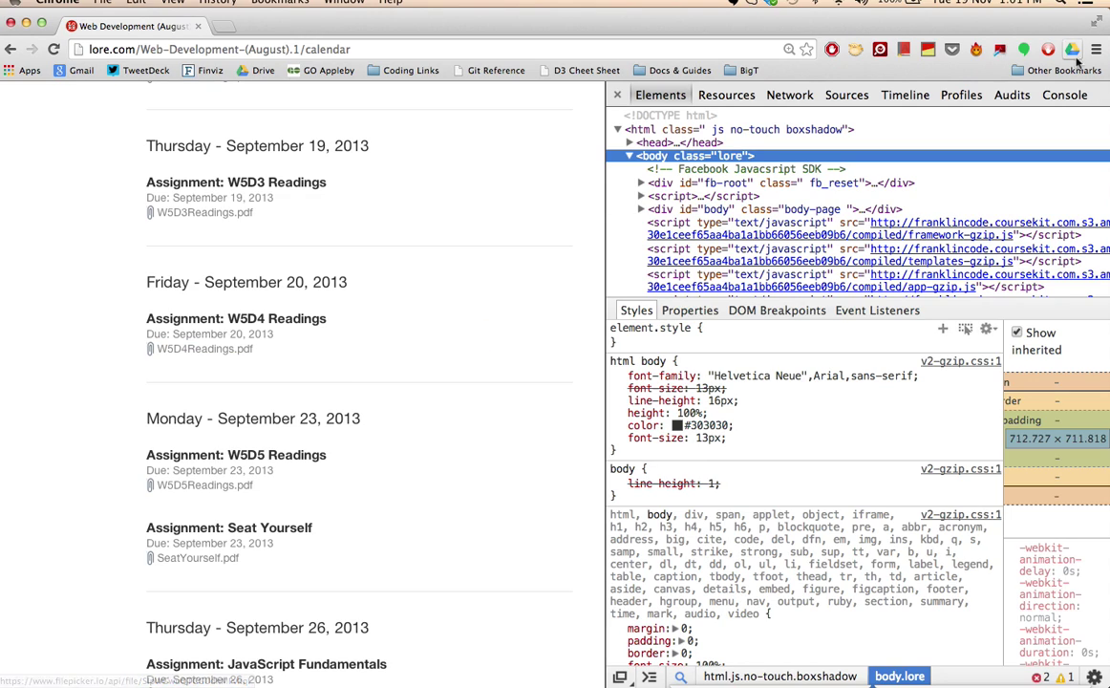
# - In the Console, declare var links = []; and print links to confirm it is empty
pyautogui.click(1065, 94)
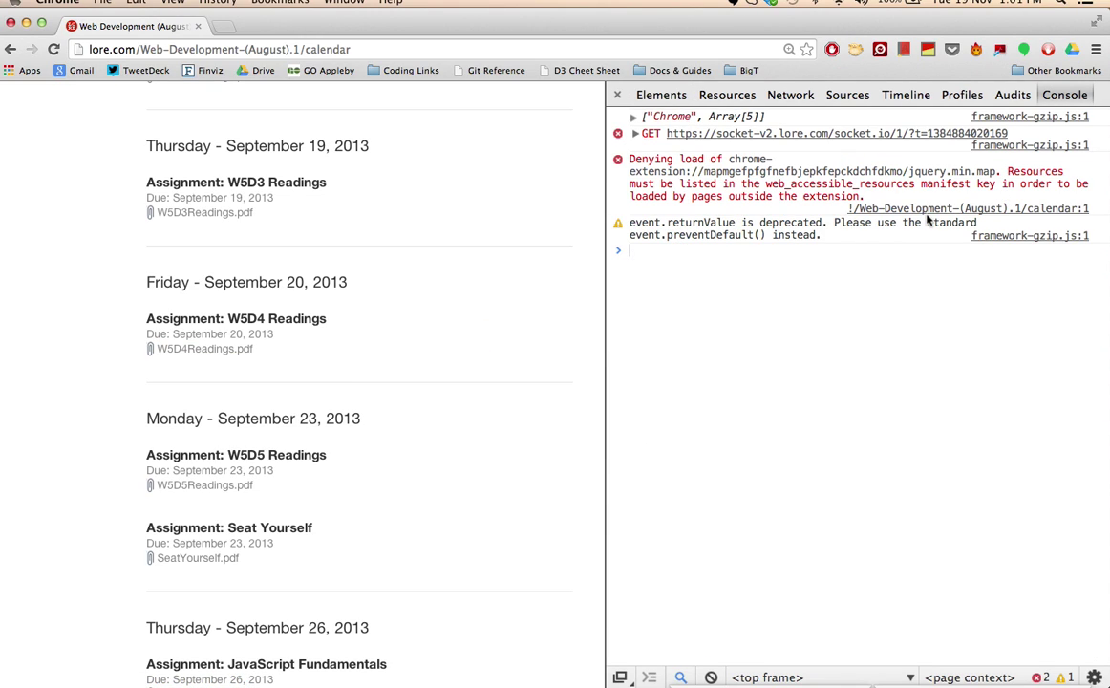
pyautogui.write('var l')
pyautogui.write('inks = [];')
pyautogui.press('Return')
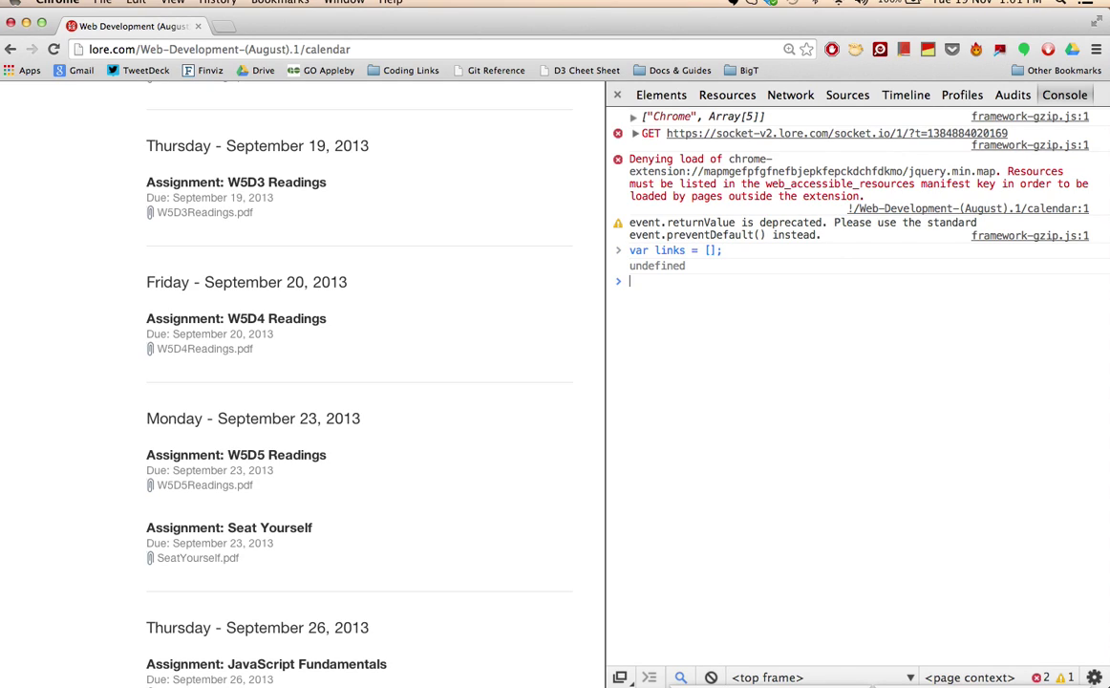
pyautogui.write('s')
pyautogui.press('Return')
# - Start typing the jQuery loop that pushes each .external-link href into links
pyautogui.write('90')
pyautogui.press('BackSpace')
pyautogui.press('BackSpace')
pyautogui.write('()')
pyautogui.write('.')
pyautogui.write('external-')
pyautogui.write('lin')
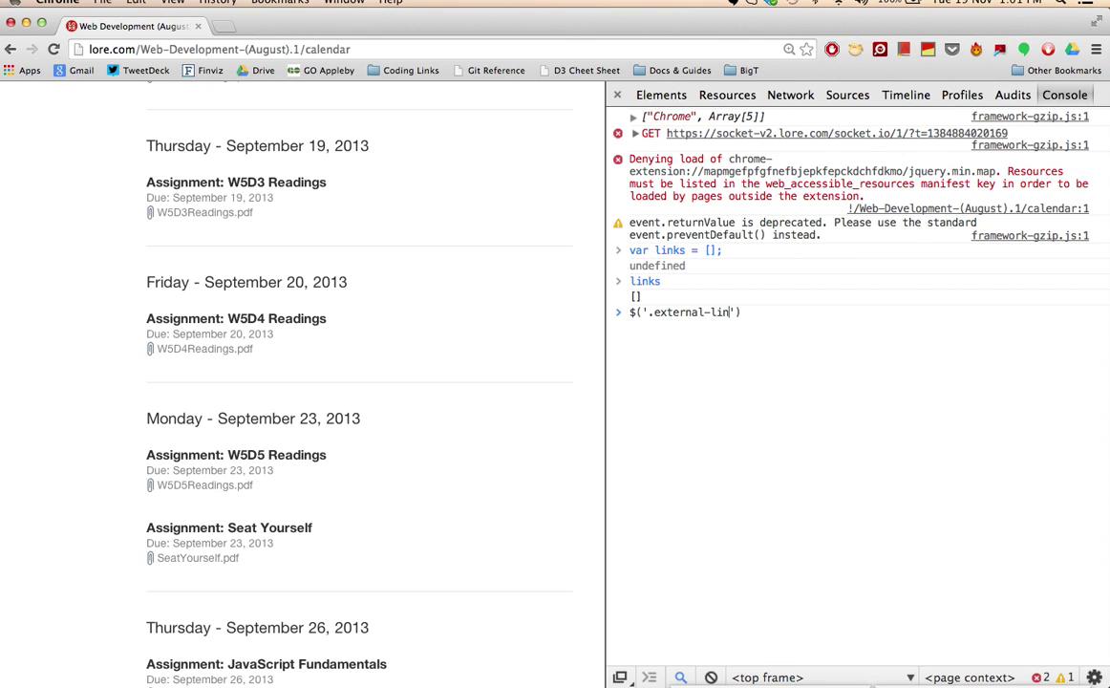
pyautogui.write('k')
pyautogui.write('each(')
pyautogui.write('function(')
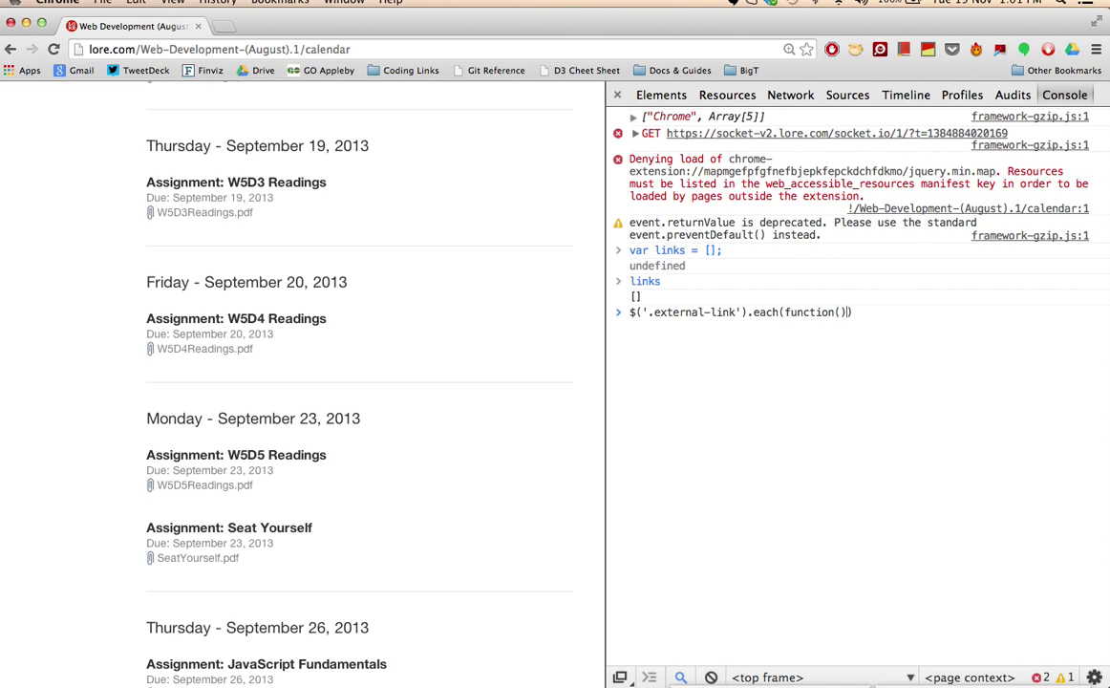
pyautogui.write(' link')
pyautogui.write('s.push')
pyautogui.write('$(')
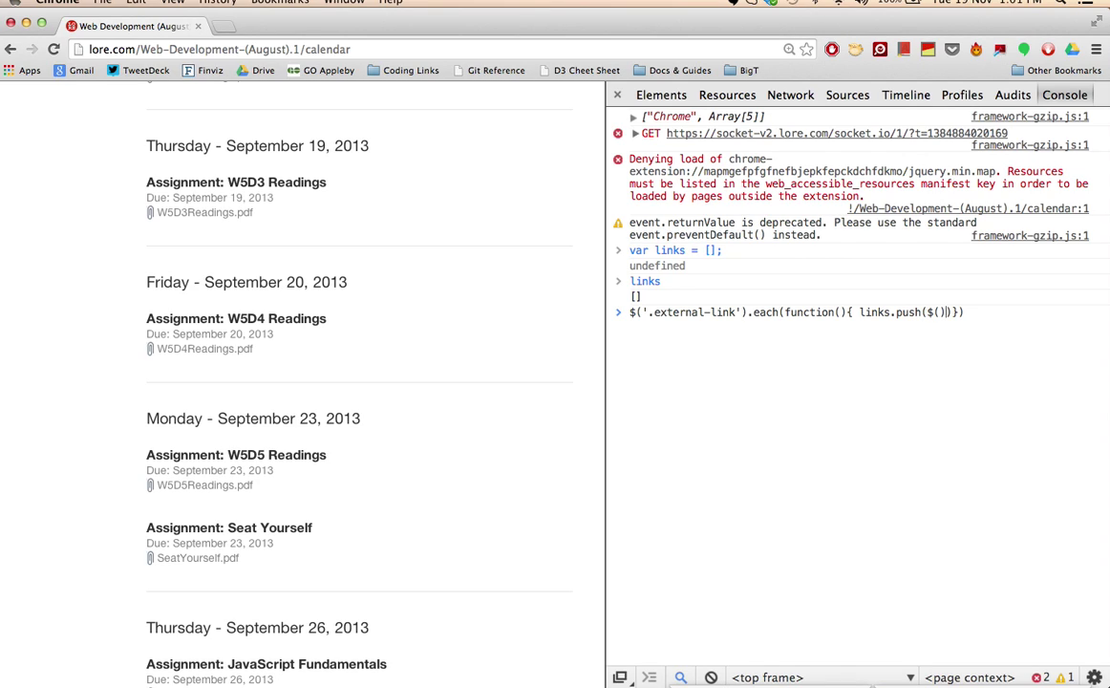
pyautogui.write('this).a')
pyautogui.write('ttr(')
pyautogui.write("'h")
pyautogui.write('ref')
# - Finish and run $('.external-link').each(...) so every external link's href is pushed into links
pyautogui.click(1033, 322)
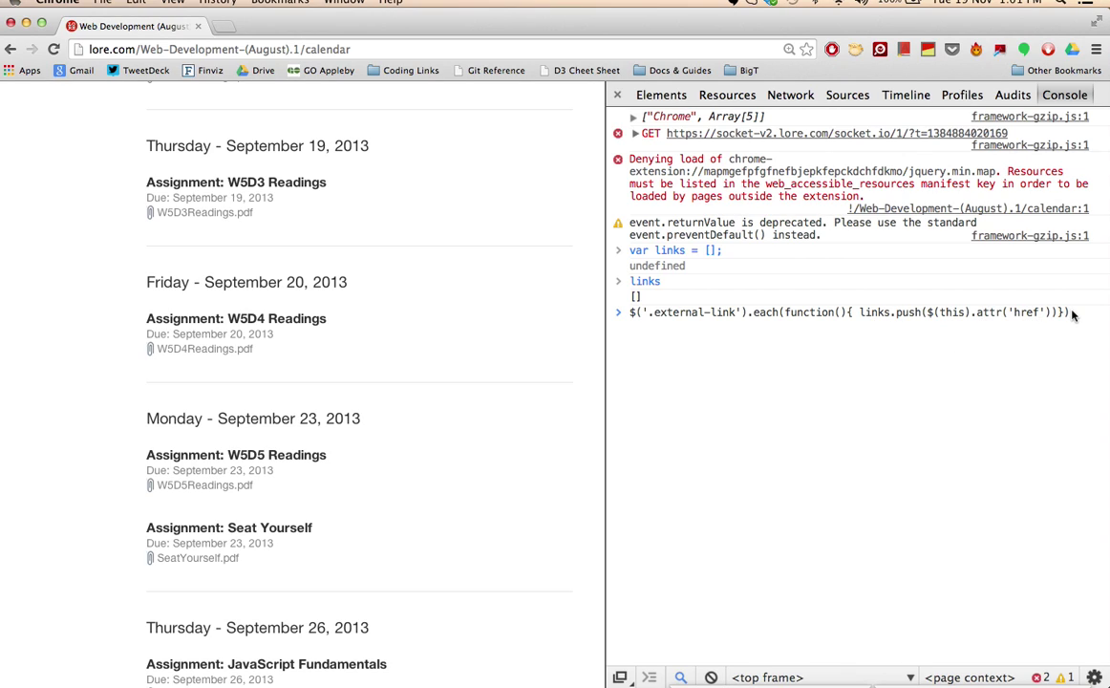
pyautogui.press('Return')
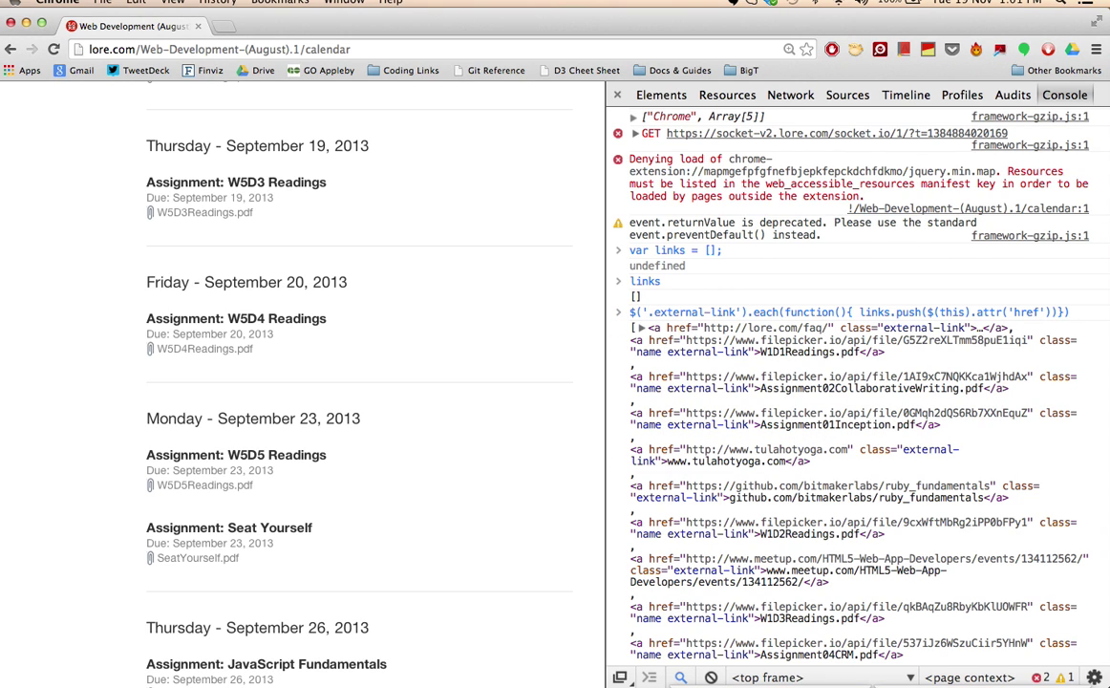
pyautogui.write('links')
pyautogui.press('Return')
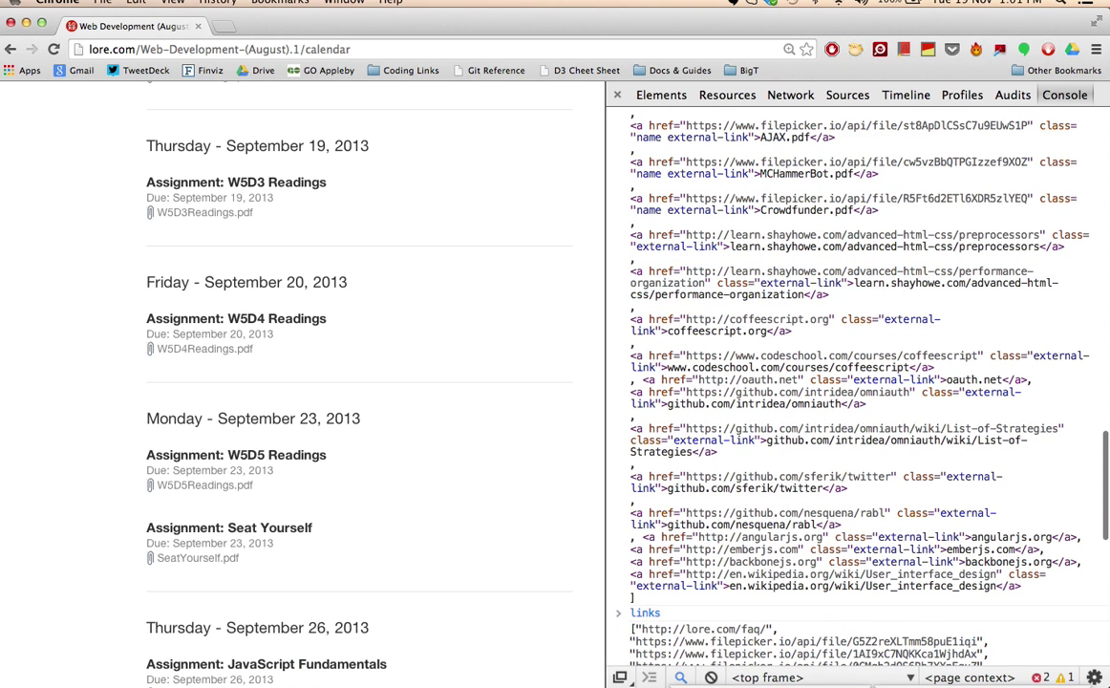
pyautogui.scroll(-10, 951, 299)
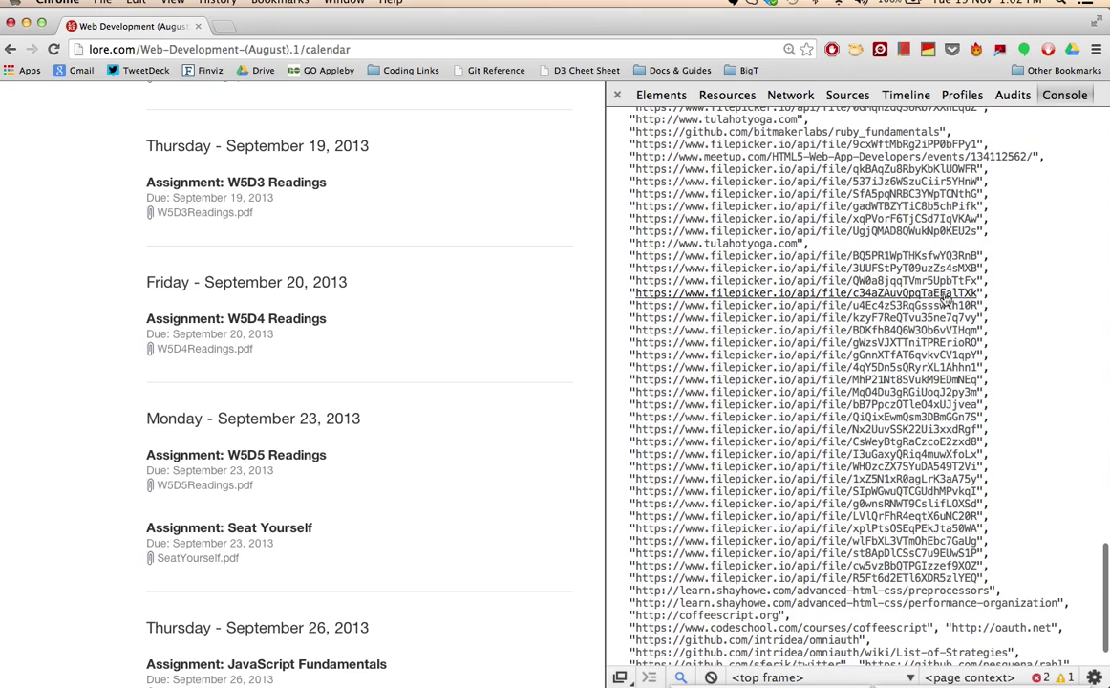
pyautogui.scroll(-4, 822, 439)
pyautogui.scroll(5, 815, 465)
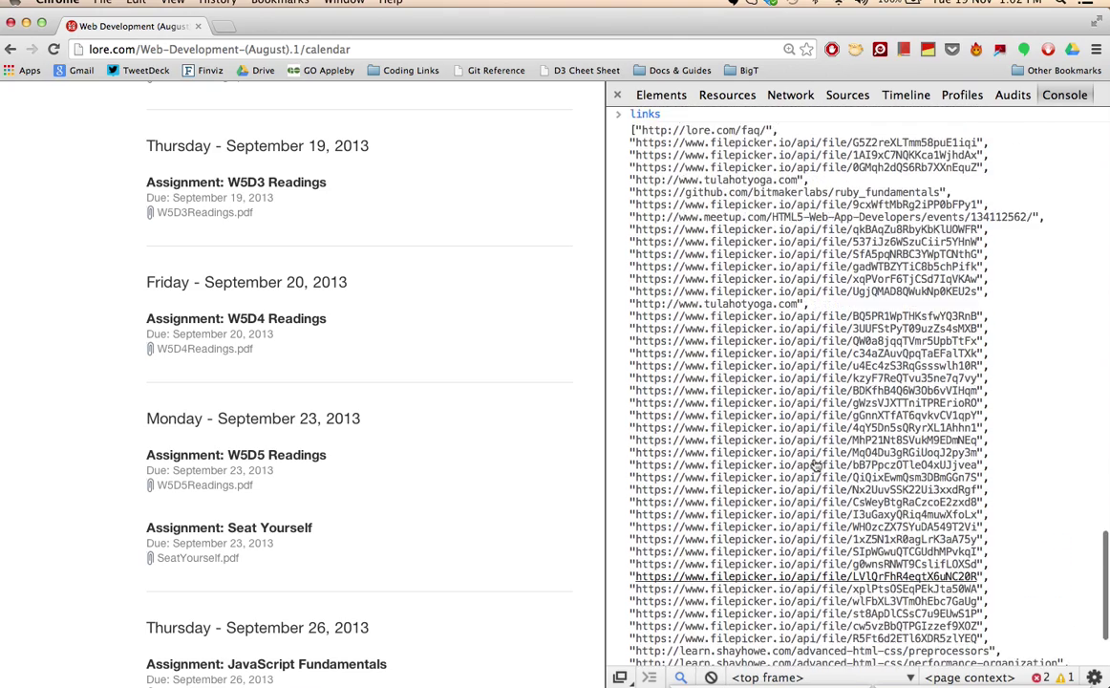
pyautogui.scroll(5, 815, 466)
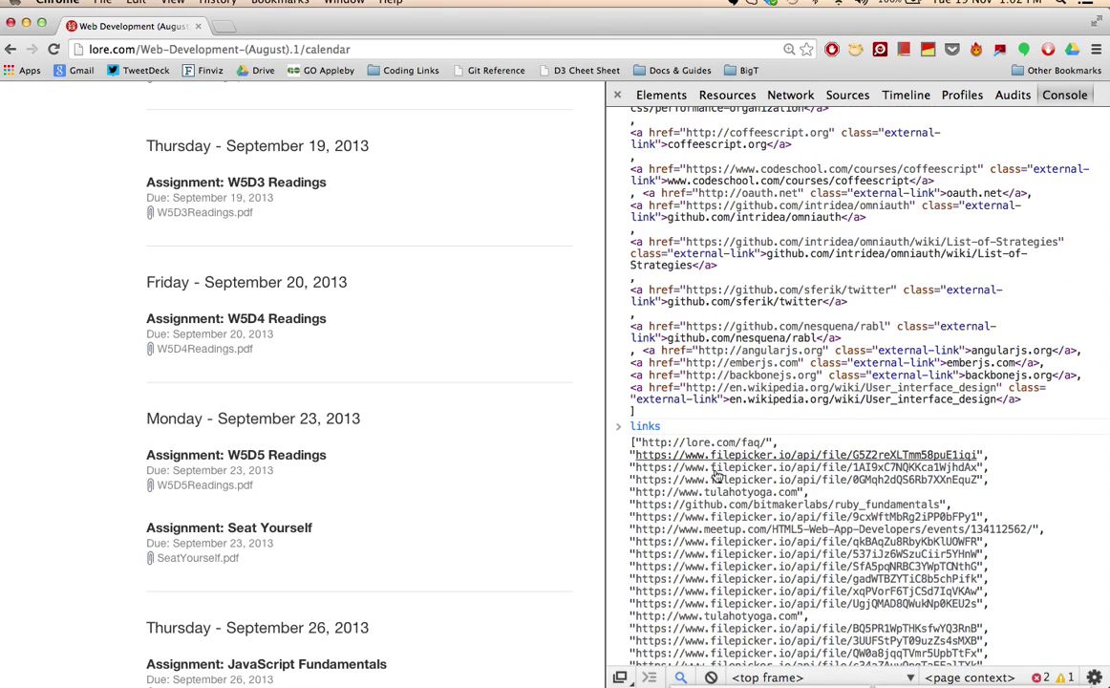
pyautogui.scroll(-3, 716, 475)
pyautogui.scroll(-4, 722, 497)
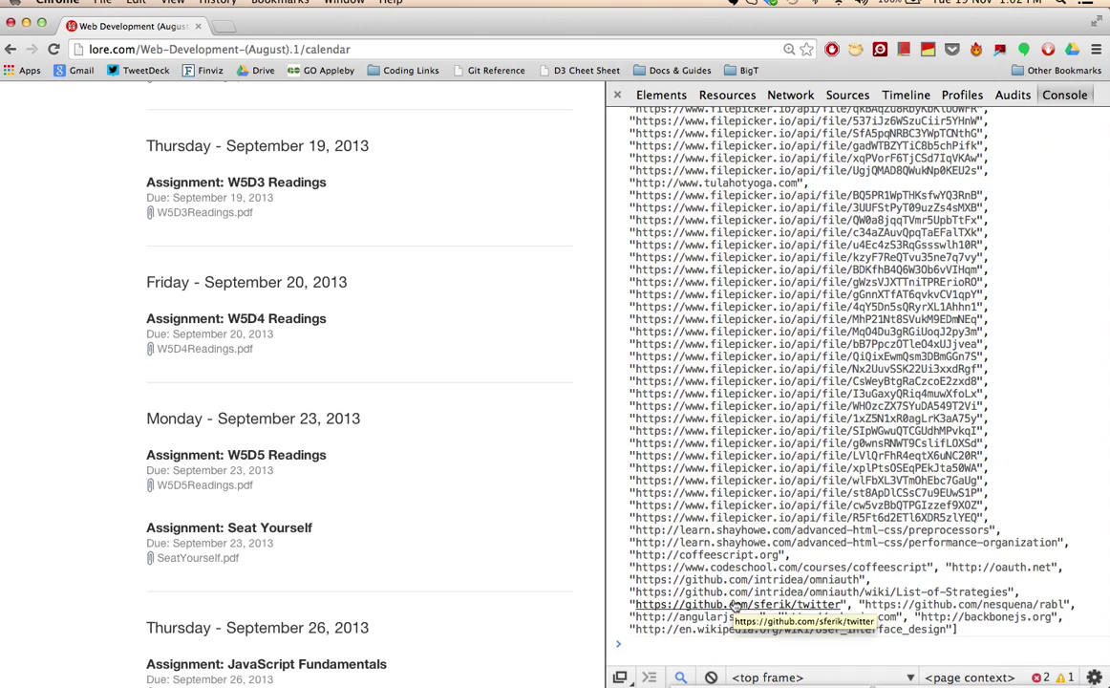
# - Store links.slice(0, -13) as pdfs and print the resulting array of filepicker URLs
pyautogui.write('pdfs = links')
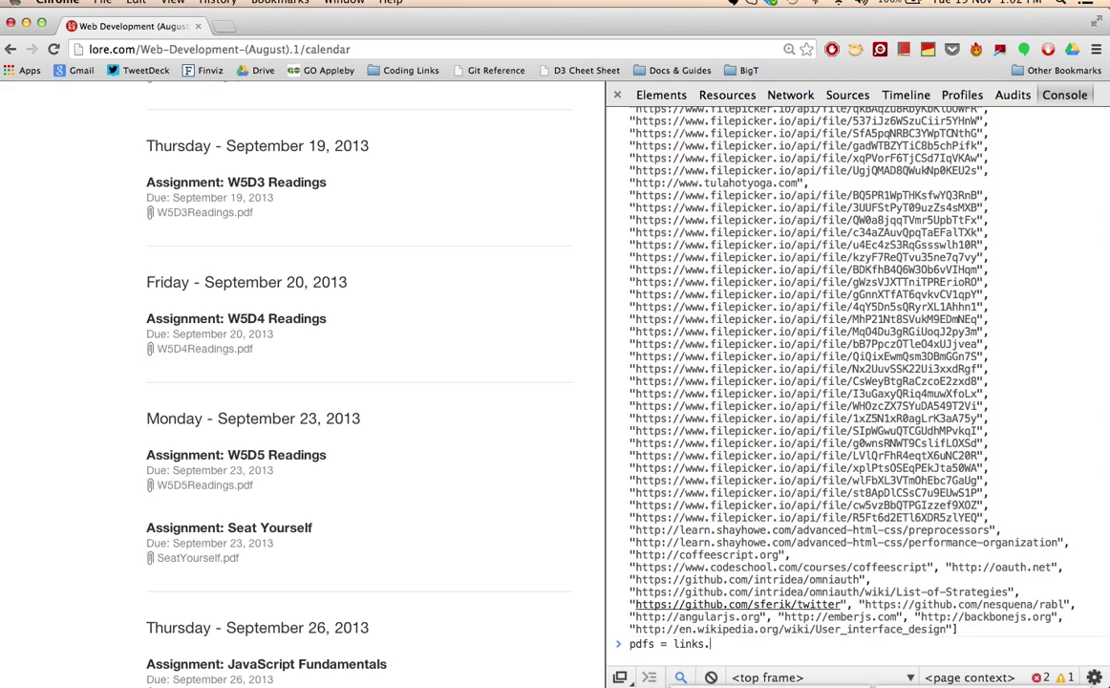
pyautogui.write('.slice(0, -13);')
pyautogui.press('Return')
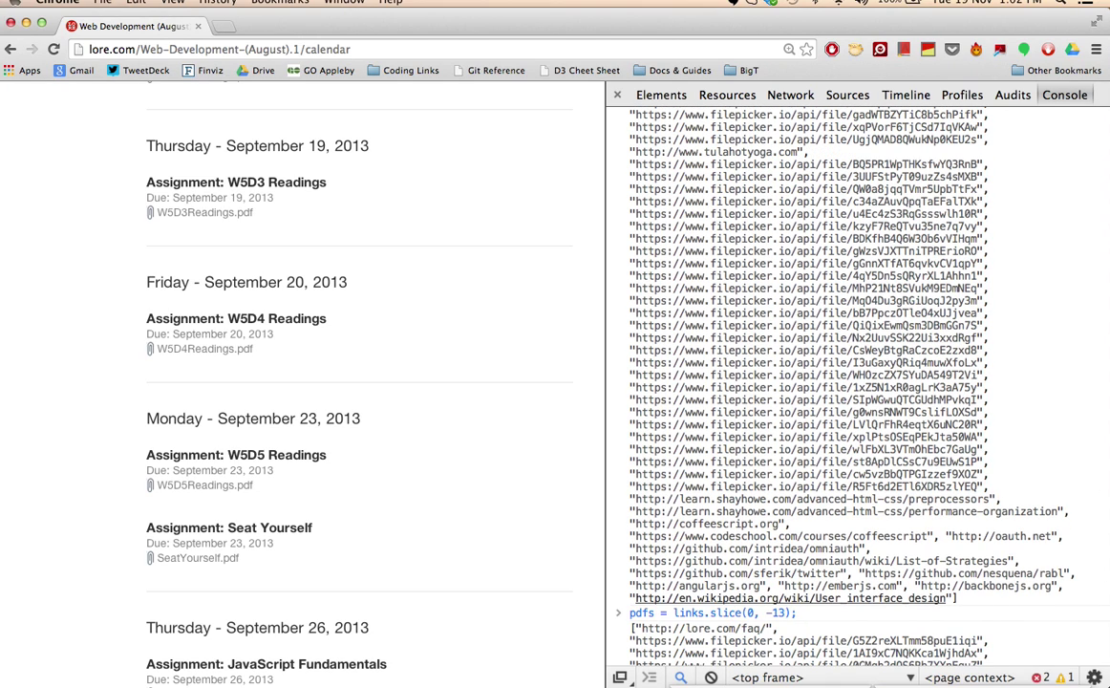
pyautogui.write('pdfs')
pyautogui.press('Return')
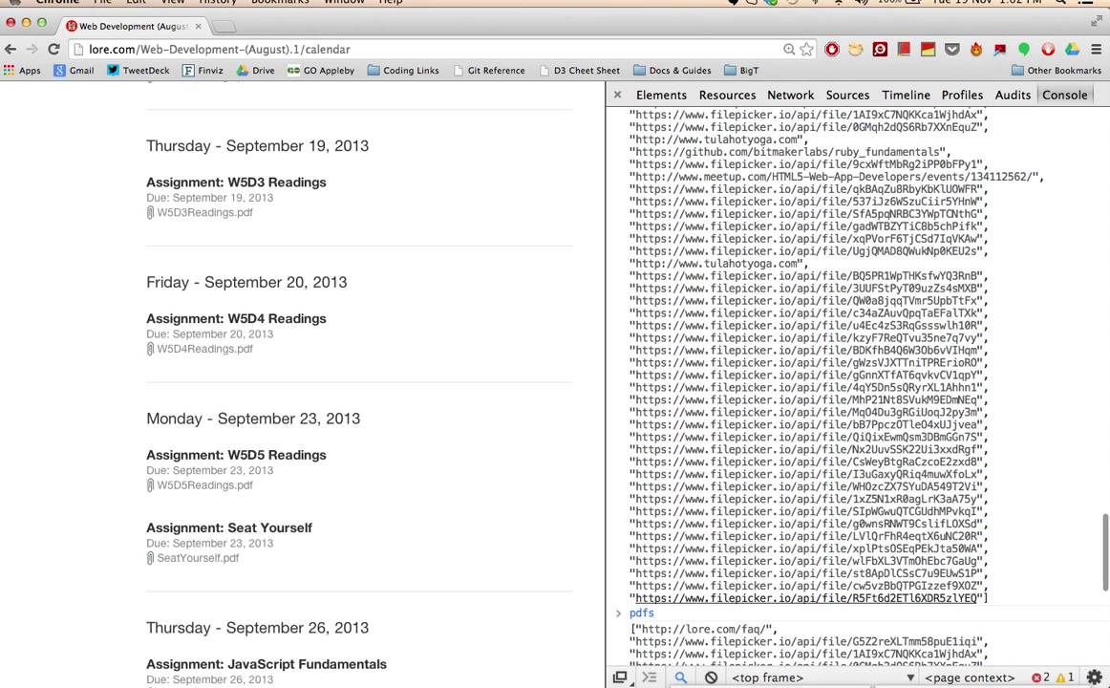
pyautogui.scroll(-5, 782, 566)
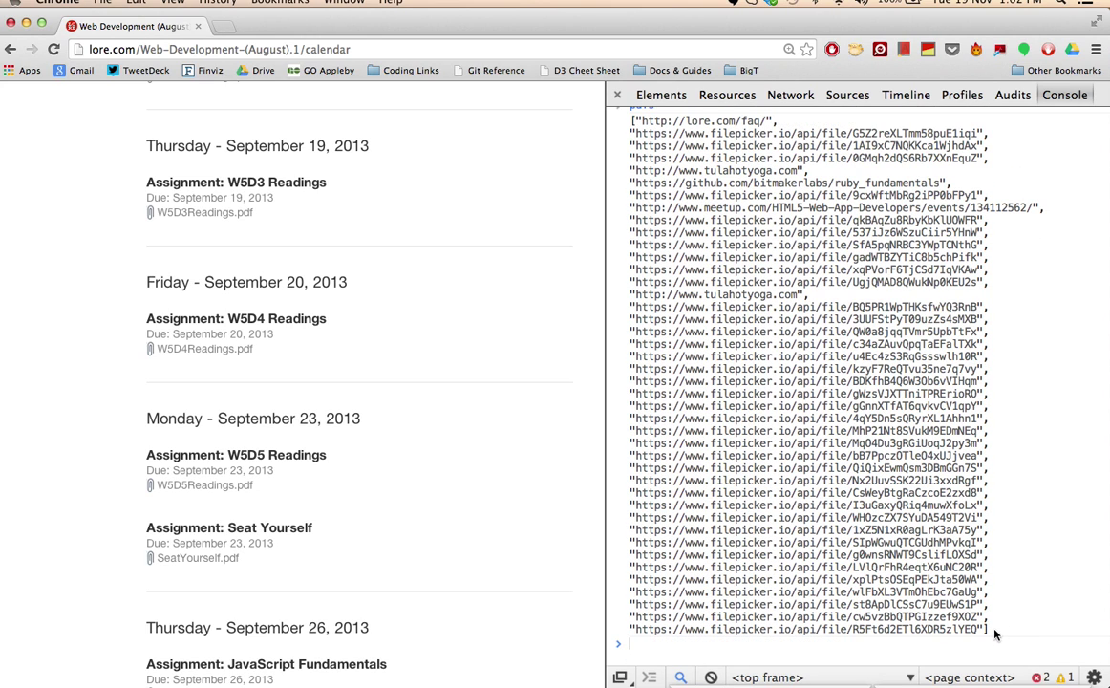
# - Select the printed pdfs array and use Open URL to open every link in its own tab
pyautogui.moveTo(1006, 630); pyautogui.dragTo(622, 132)
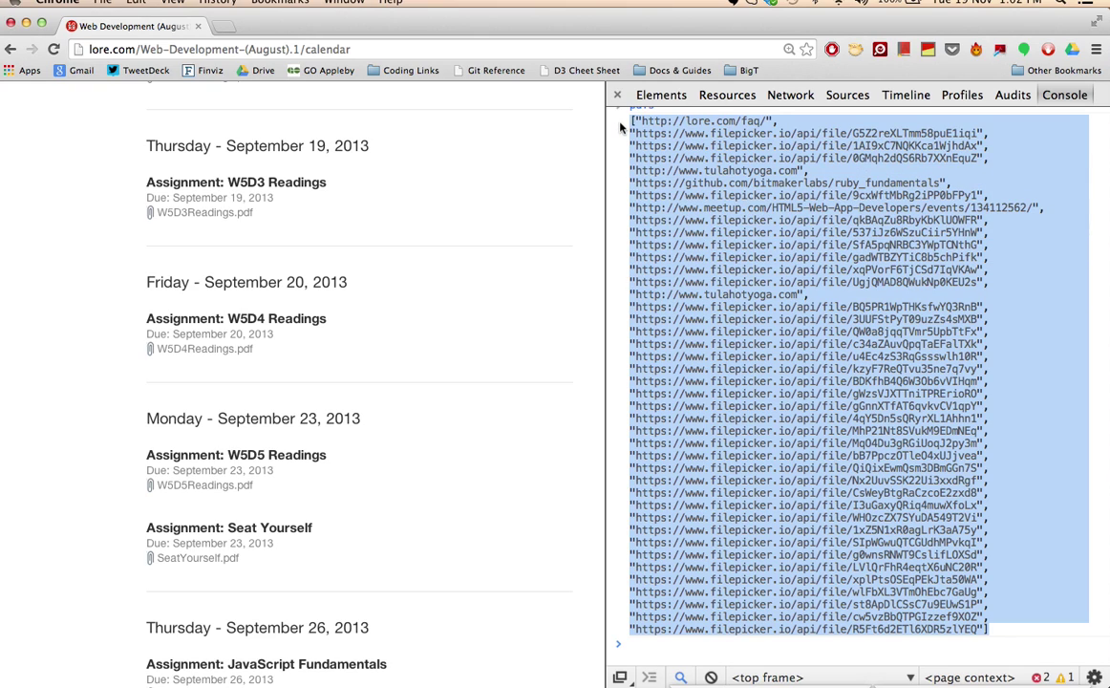
pyautogui.rightClick(1008, 363)
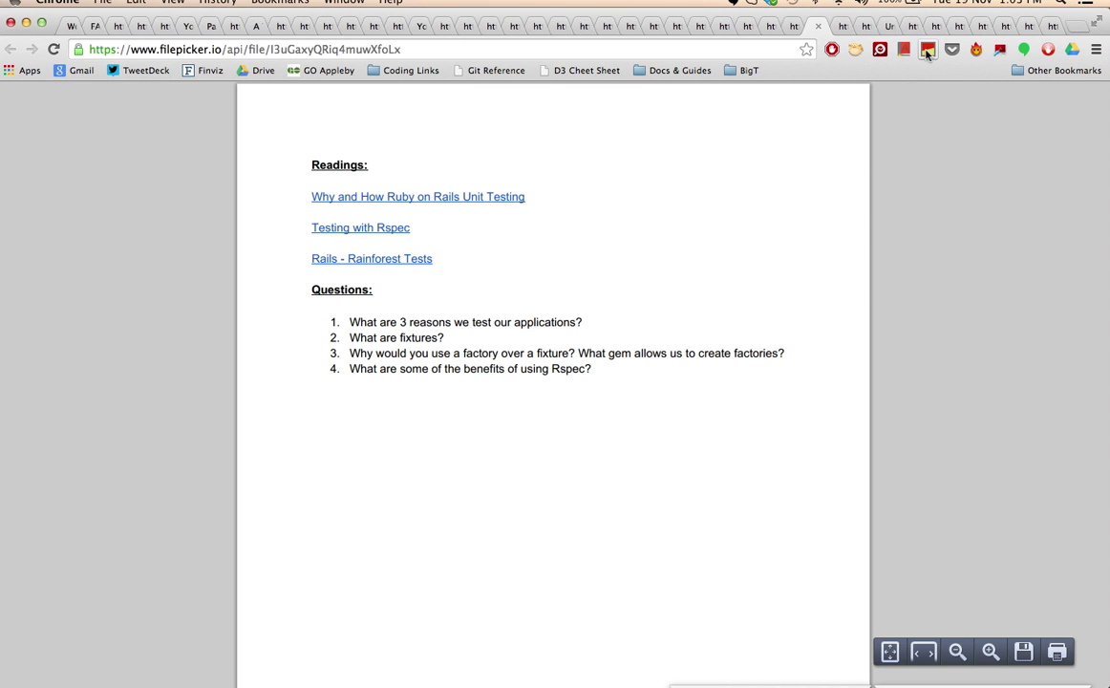
# - Bundle all open tabs with Dossier into a list titled 'PDF Links' and review the saved page
pyautogui.click(927, 49)
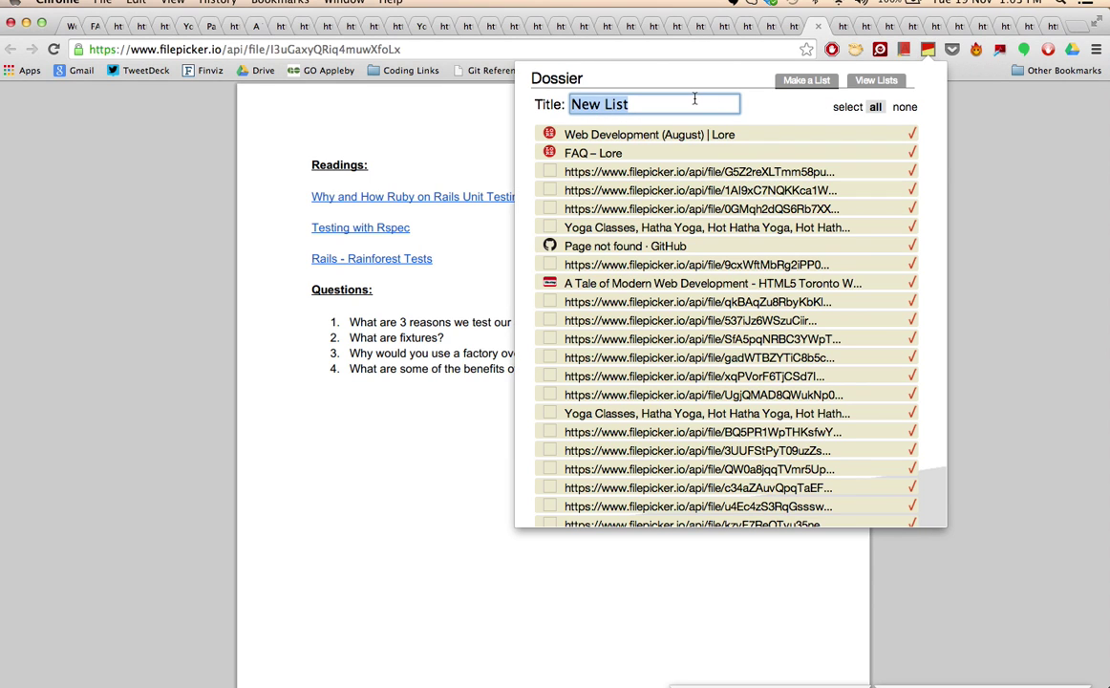
pyautogui.write('PDF')
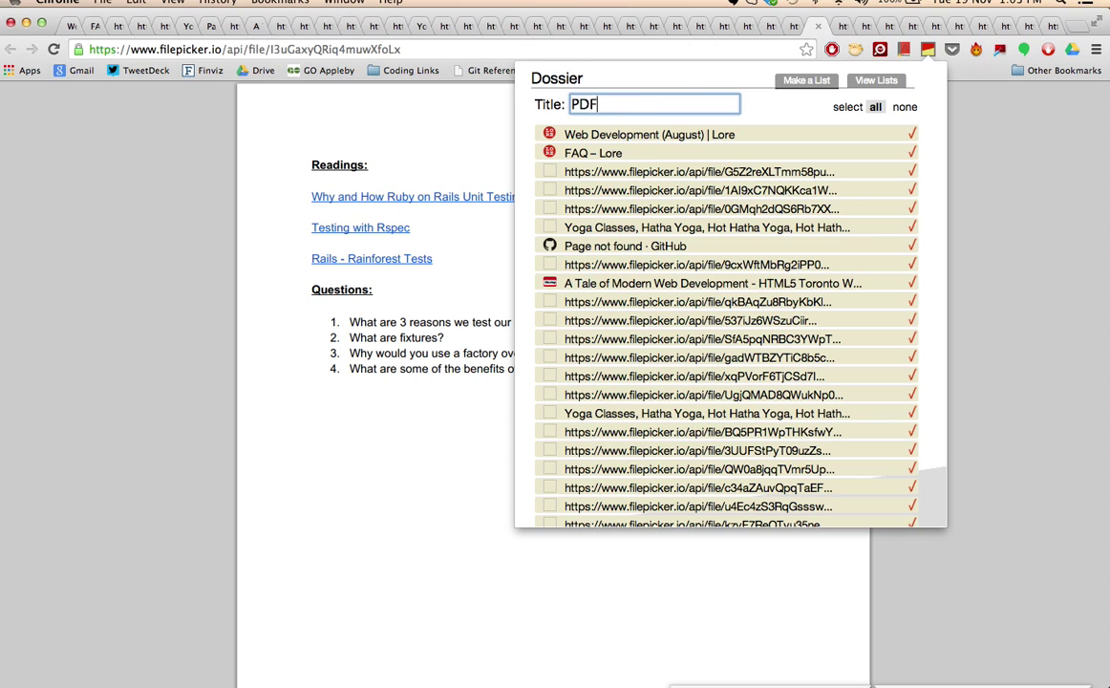
pyautogui.write(' Links')
pyautogui.scroll(-3, 627, 252)
pyautogui.scroll(-5, 612, 382)
pyautogui.click(594, 506)
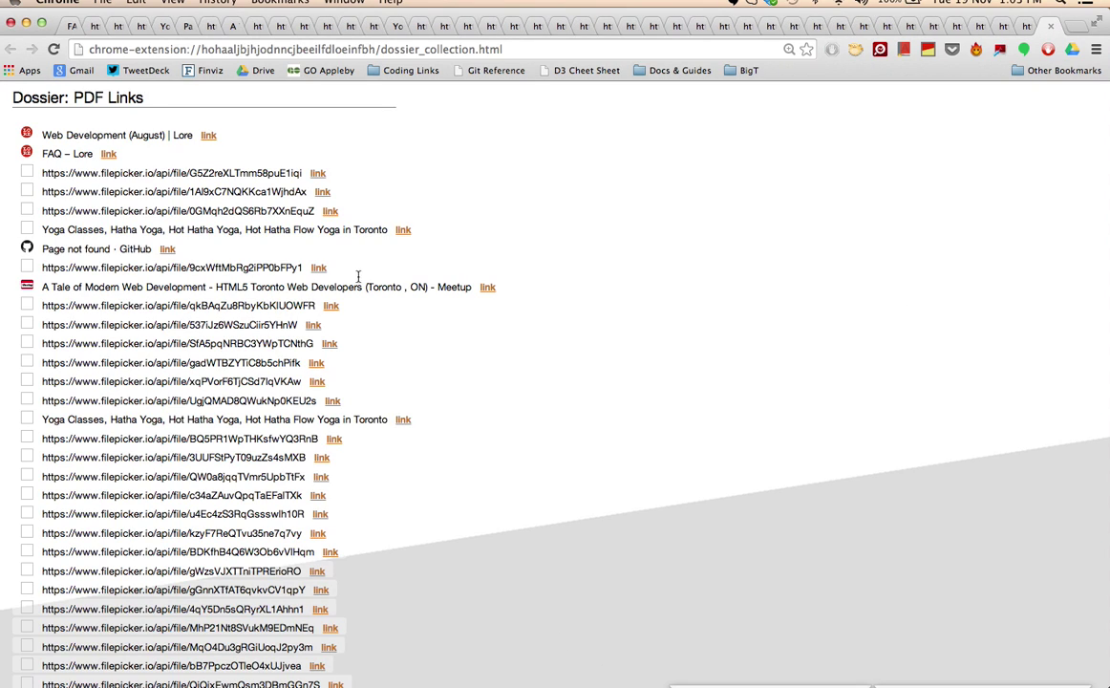
pyautogui.scroll(-5, 602, 248)
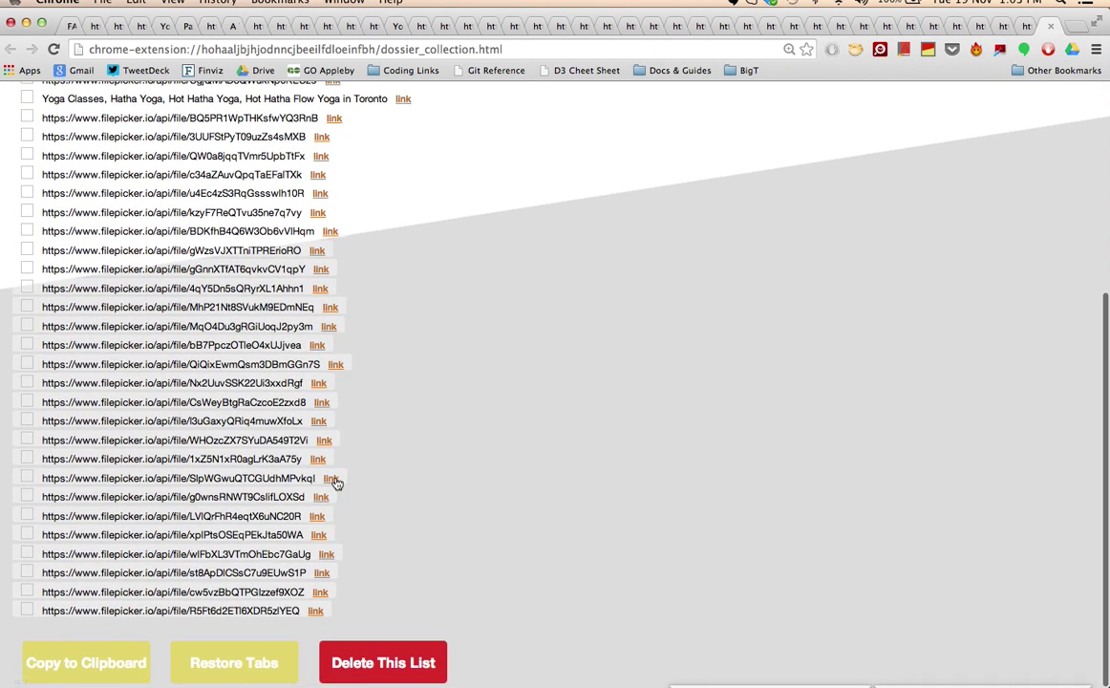
pyautogui.scroll(5, 497, 566)
pyautogui.scroll(-5, 496, 565)
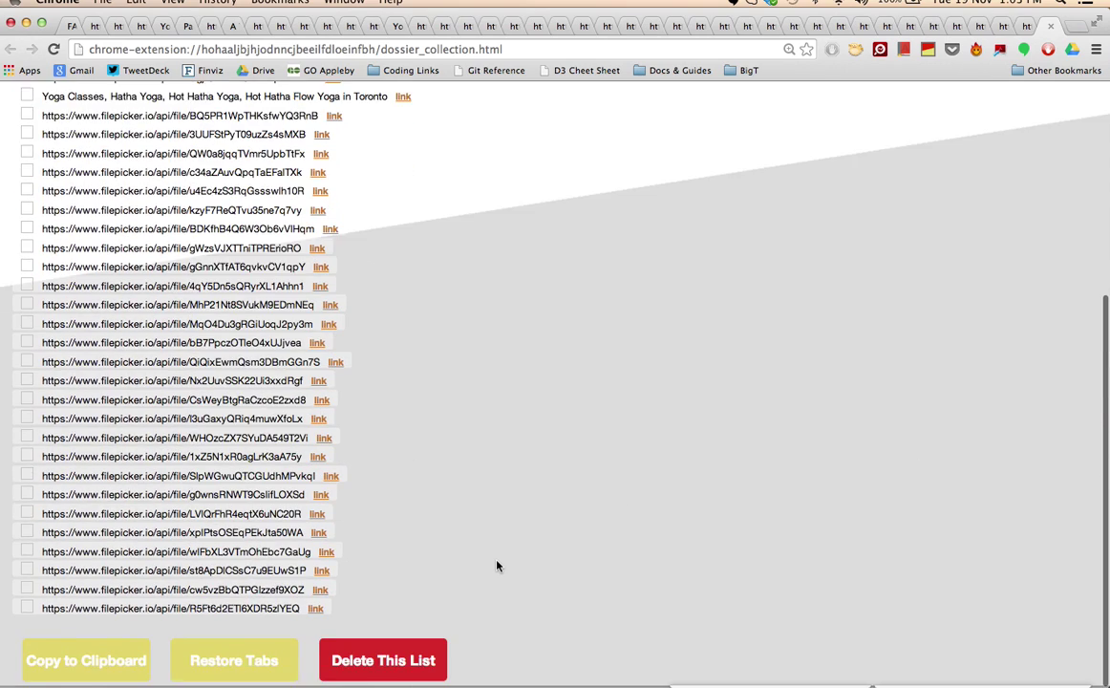
pyautogui.scroll(5, 497, 566)
# - In Sublime Text, highlight the .slice(0,-13); call on line 12, then deselect it
pyautogui.press('super+Tab')
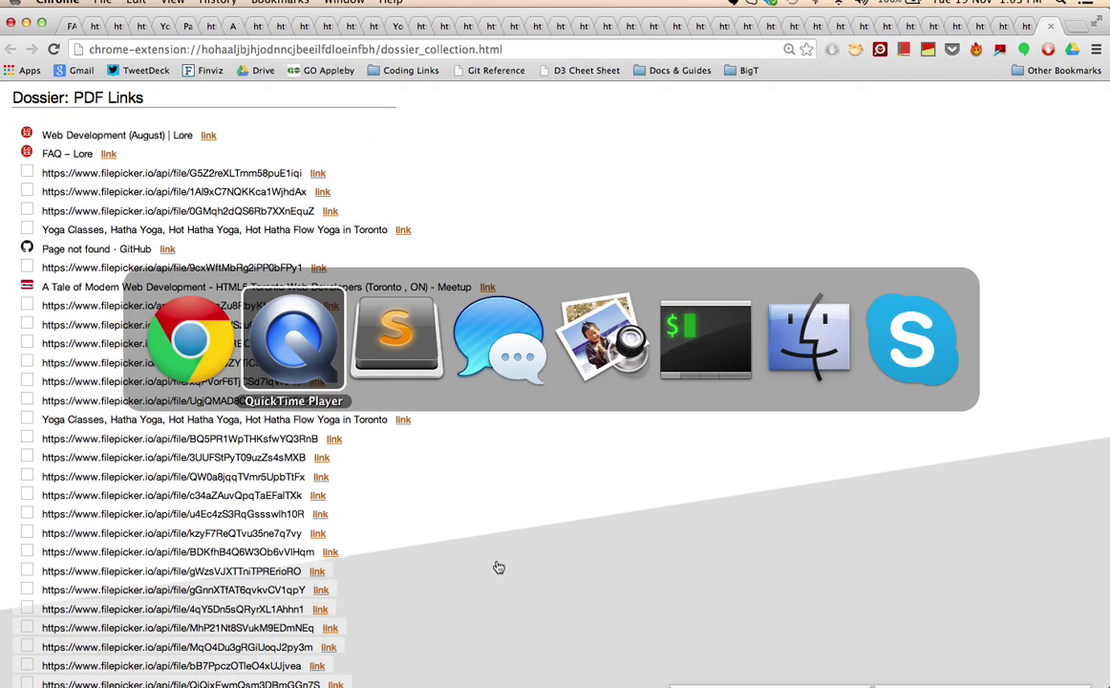
pyautogui.press('super+Tab')
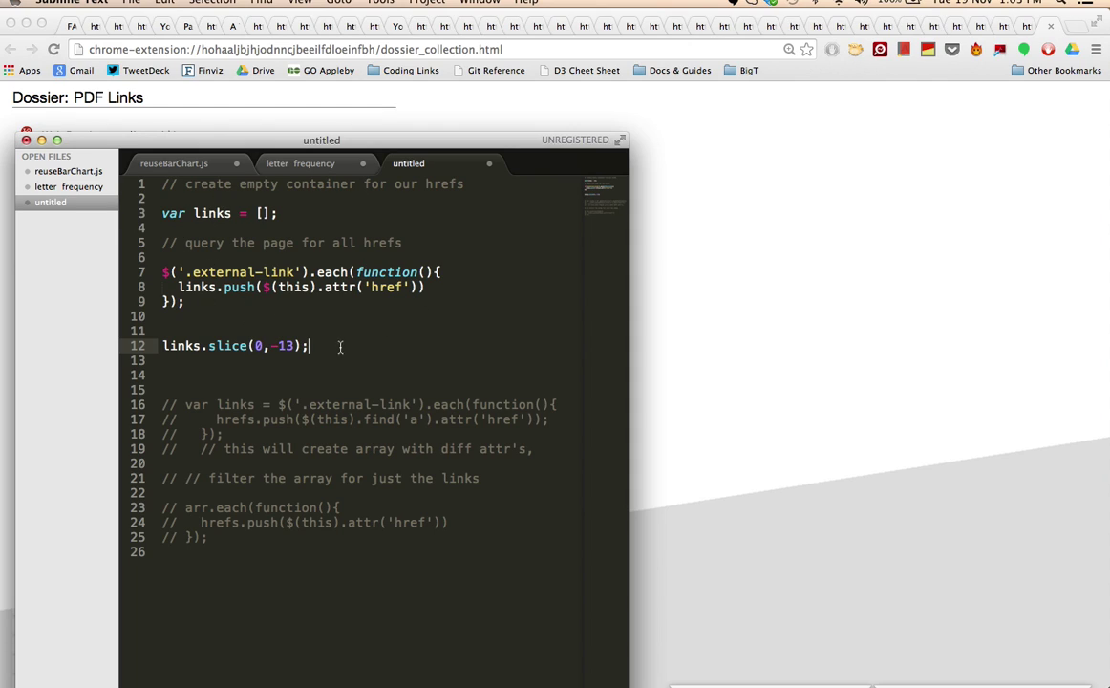
pyautogui.moveTo(342, 346)
pyautogui.mouseDown()
pyautogui.moveTo(180, 339)
pyautogui.moveTo(272, 327)
pyautogui.mouseUp()
pyautogui.click(387, 333)
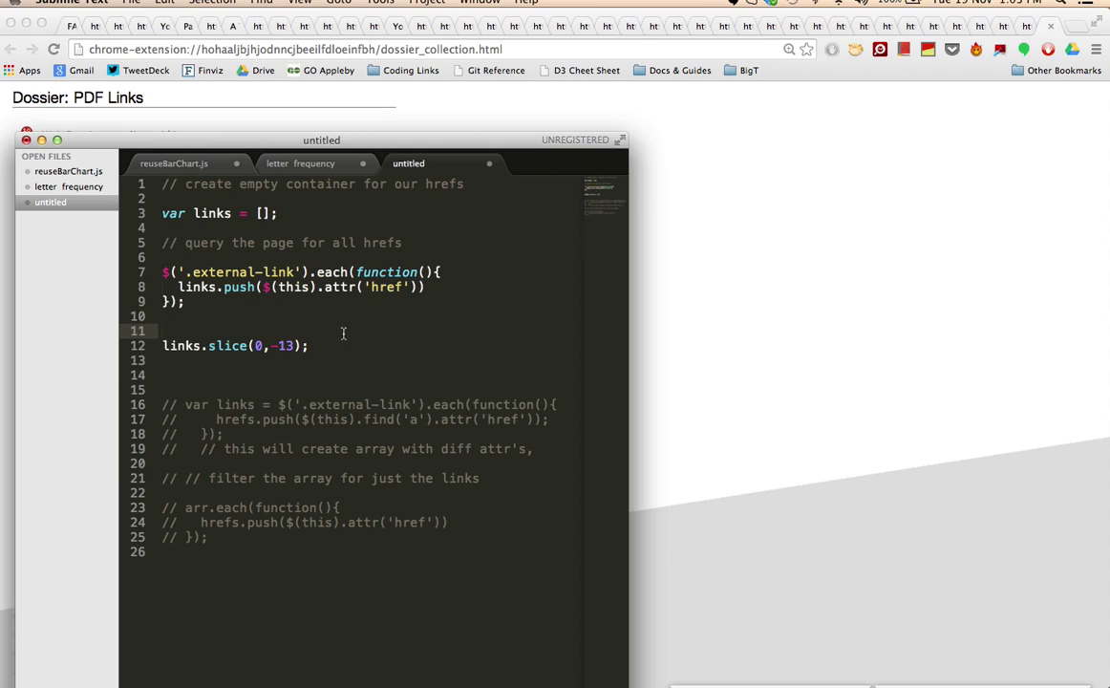